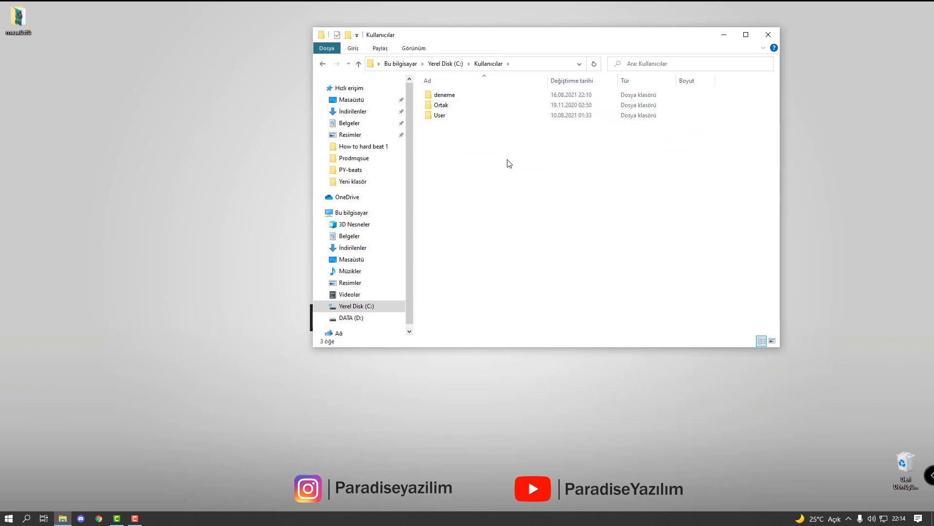
# Examine the user folders deneme, Ortak and User inside Kullanıcılar on Yerel Disk (C:)
pyautogui.moveTo(480, 38); pyautogui.dragTo(436, 33)
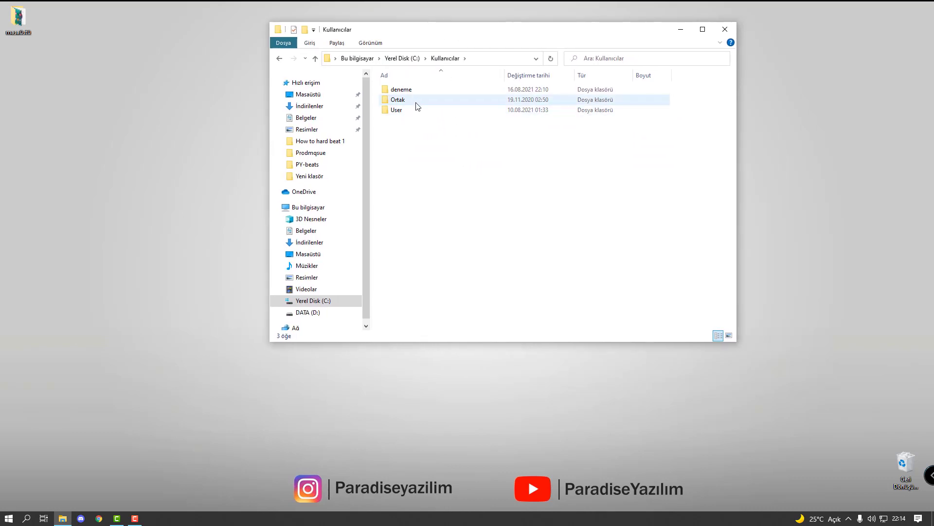
pyautogui.click(397, 90)
pyautogui.click(396, 100)
pyautogui.click(402, 112)
pyautogui.moveTo(437, 141); pyautogui.dragTo(400, 82)
pyautogui.click(463, 150)
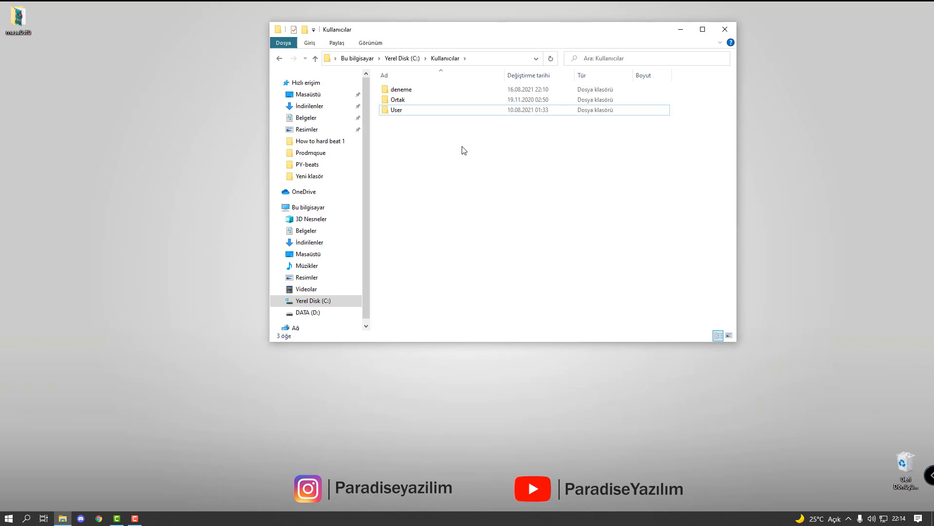
pyautogui.click(386, 112)
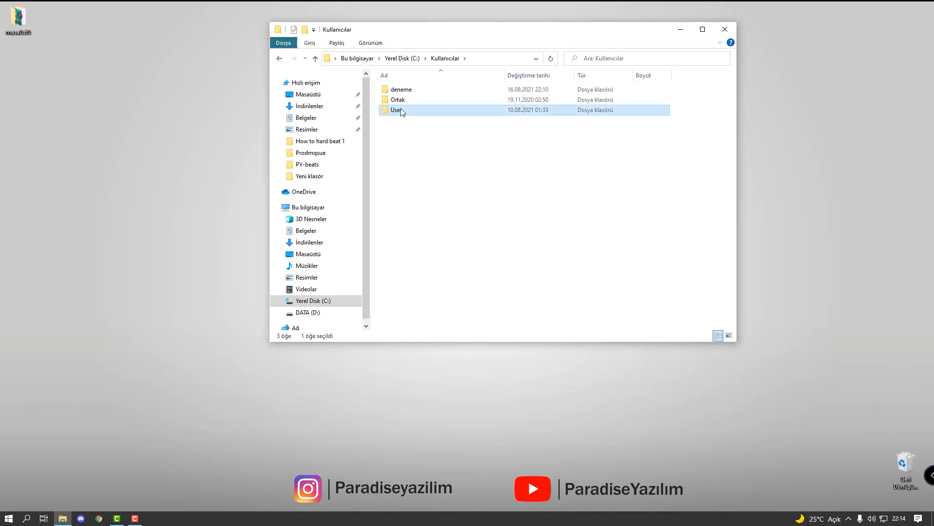
pyautogui.click(406, 92)
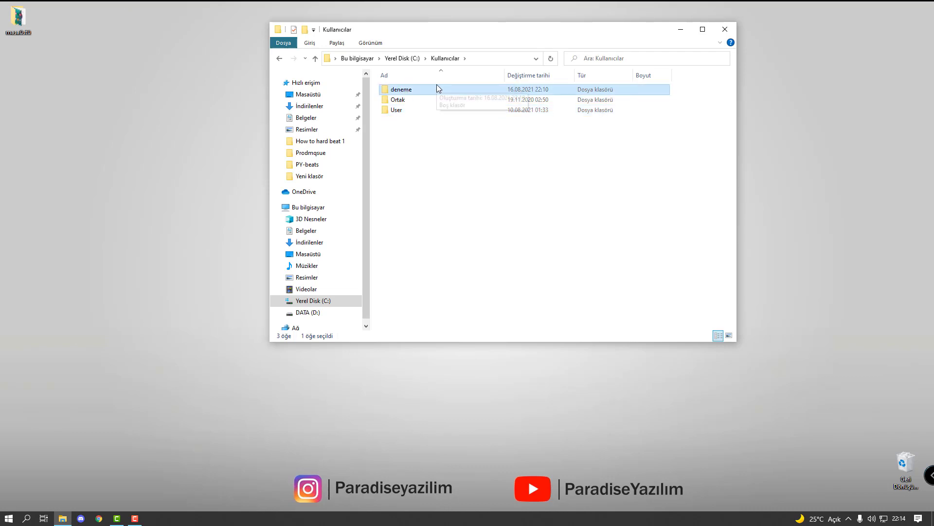
pyautogui.click(398, 101)
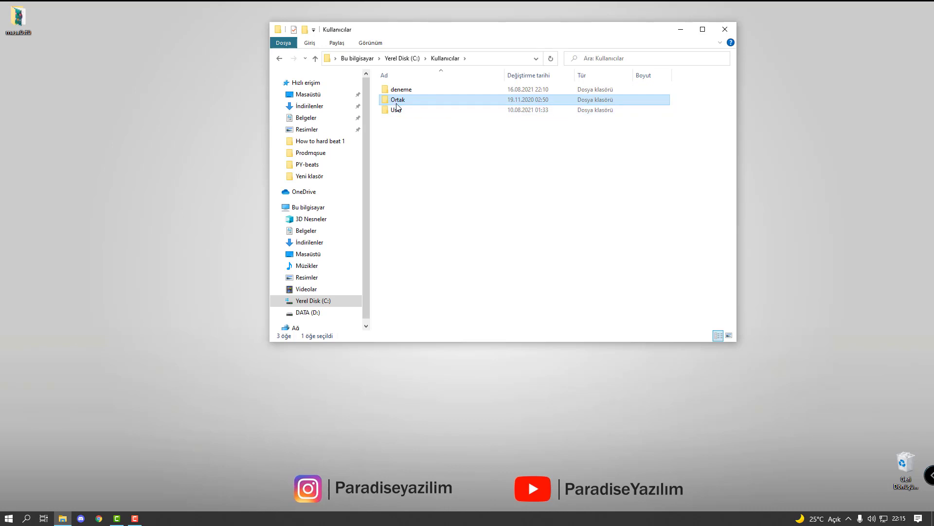
pyautogui.click(409, 109)
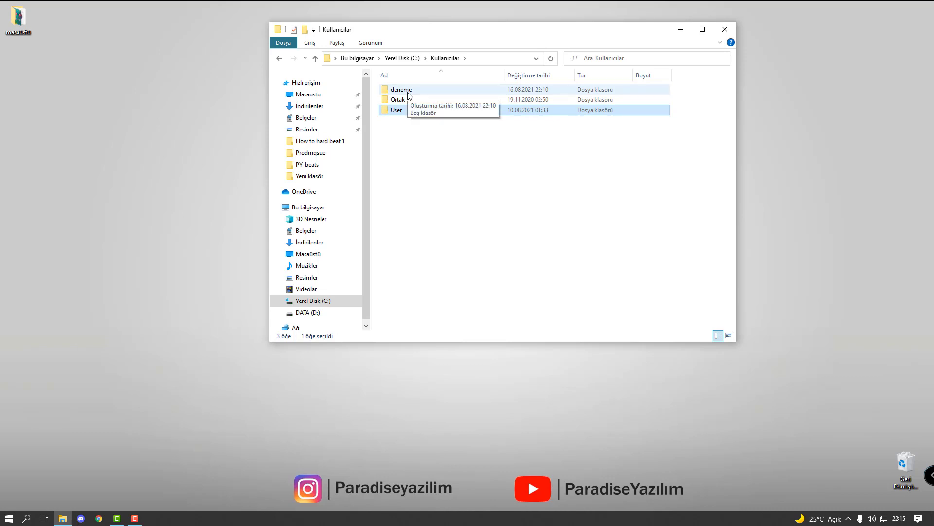
pyautogui.click(421, 136)
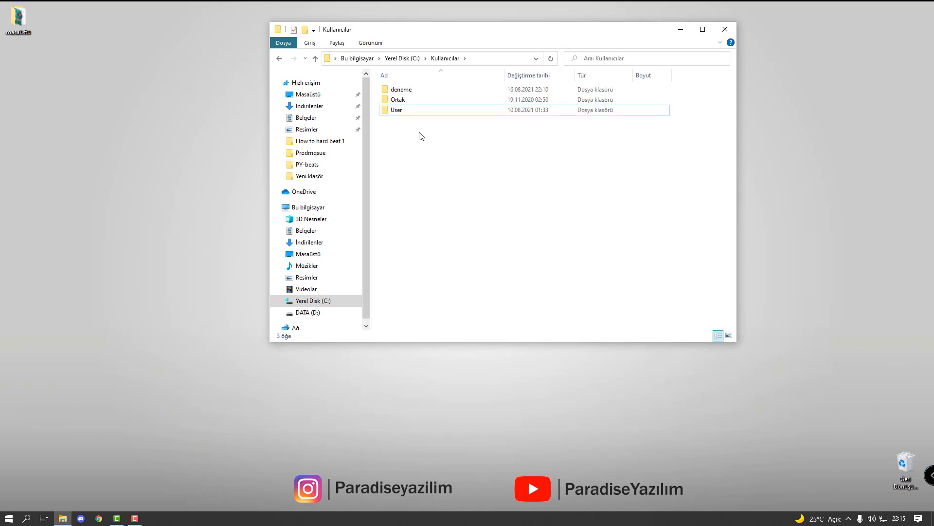
# Open the Masaüstü folder of the deneme user and examine the shortcuts stored in it
pyautogui.doubleClick(407, 90)
pyautogui.click(487, 265)
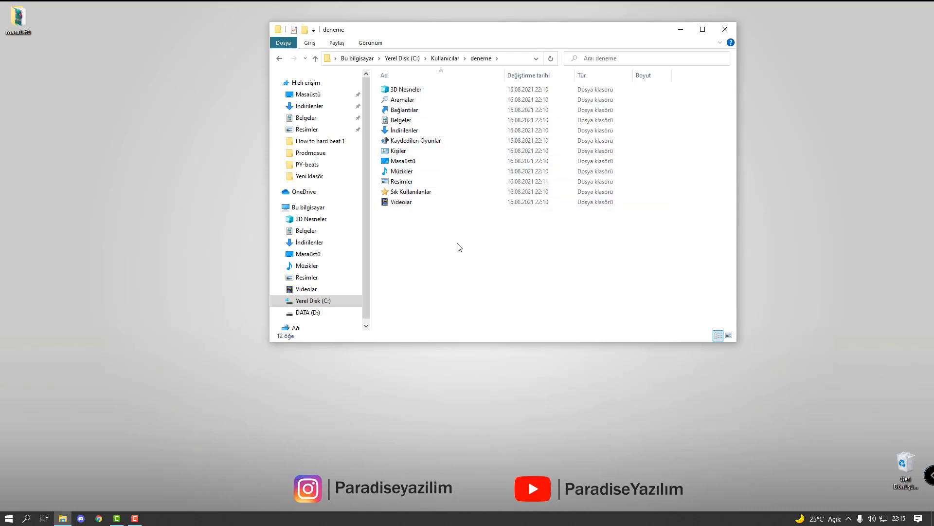
pyautogui.doubleClick(399, 164)
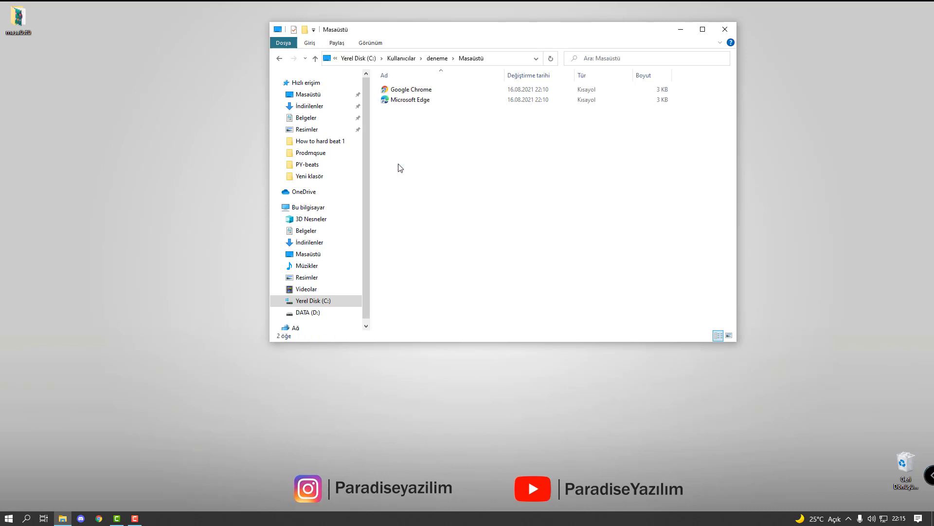
pyautogui.moveTo(419, 122); pyautogui.dragTo(409, 86)
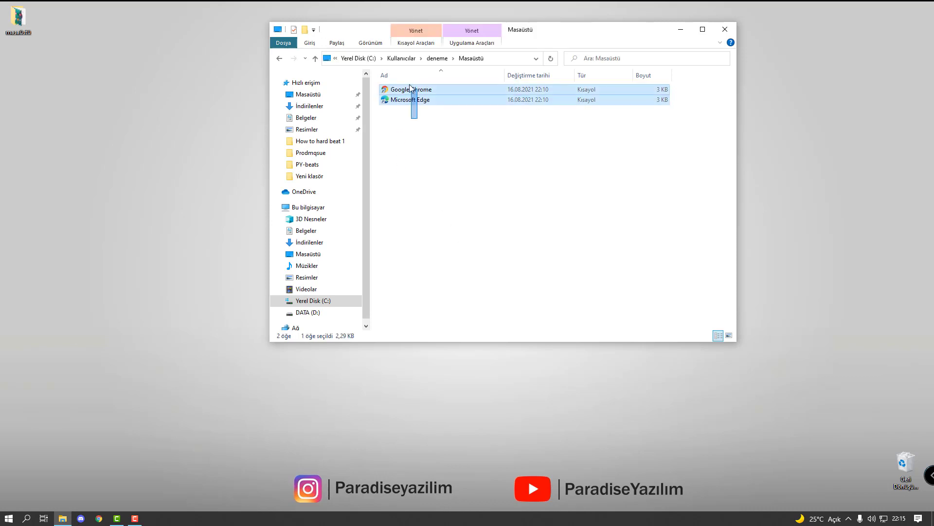
pyautogui.click(443, 129)
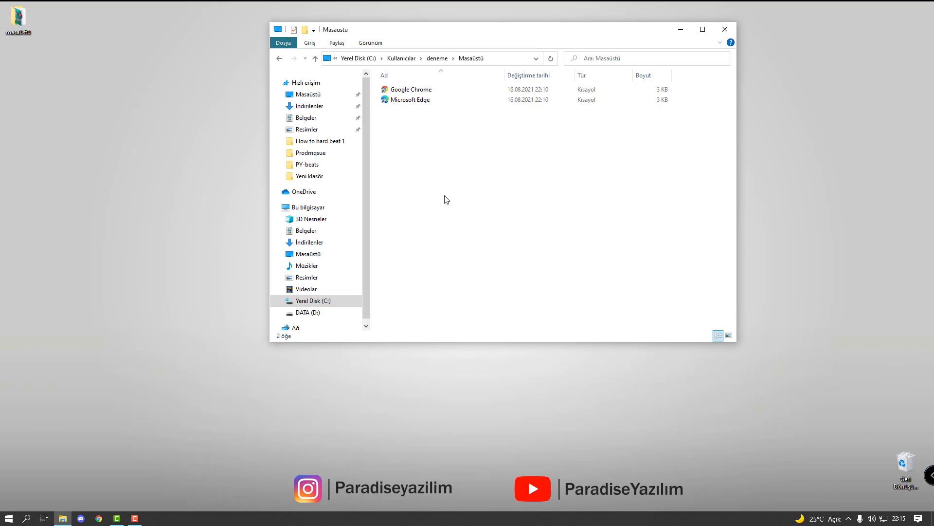
pyautogui.moveTo(452, 205); pyautogui.dragTo(377, 130)
pyautogui.rightClick(395, 127)
pyautogui.click(65, 107)
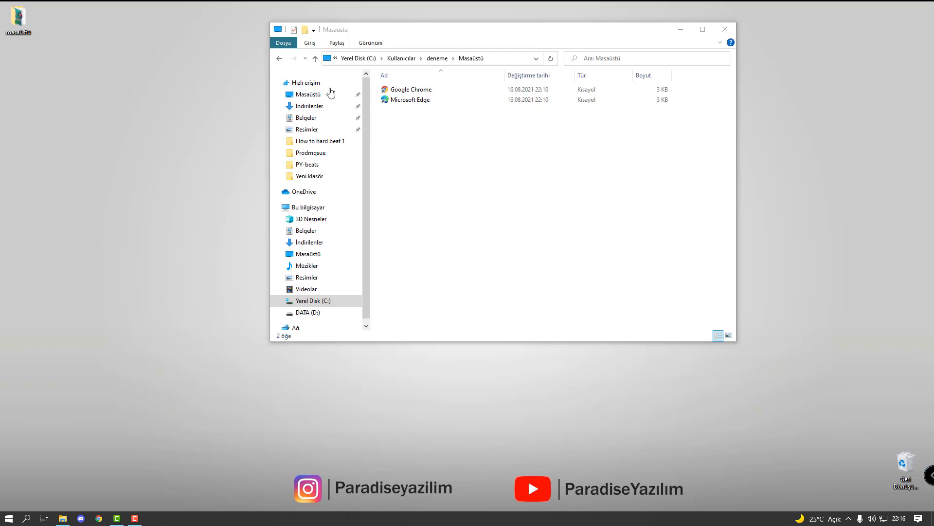
# Check the Film Rulosu folder inside deneme's Resimler and return to the deneme folder
pyautogui.click(280, 59)
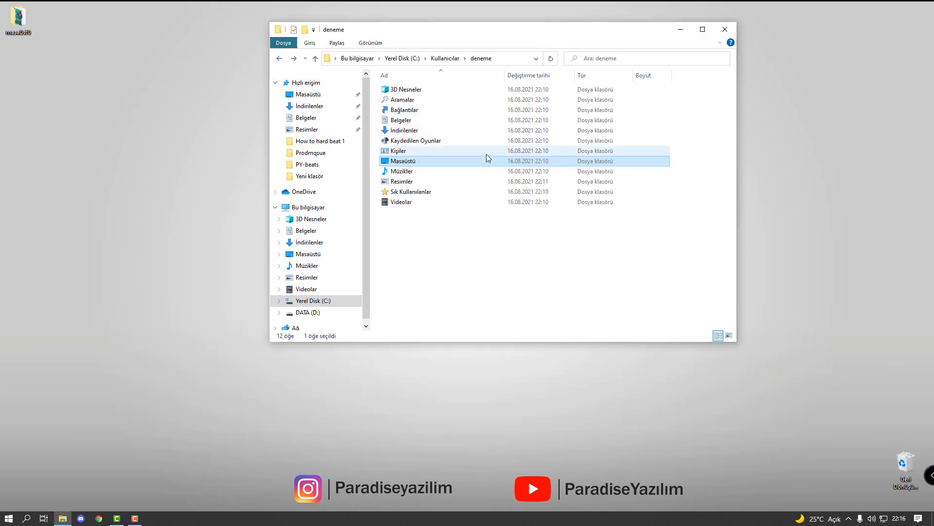
pyautogui.doubleClick(412, 182)
pyautogui.click(389, 91)
pyautogui.doubleClick(390, 91)
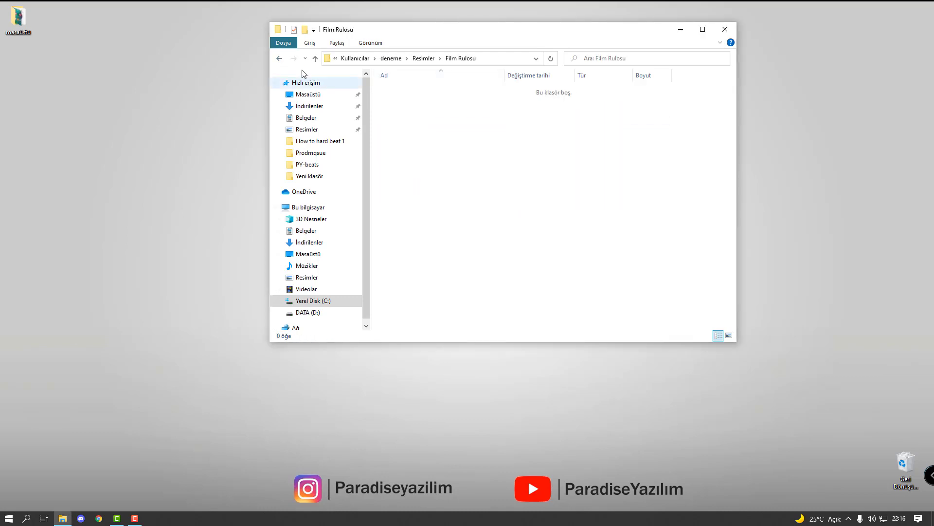
pyautogui.click(279, 58)
pyautogui.click(279, 58)
# Check the contents of deneme's Belgeler folder and close the file window
pyautogui.click(396, 204)
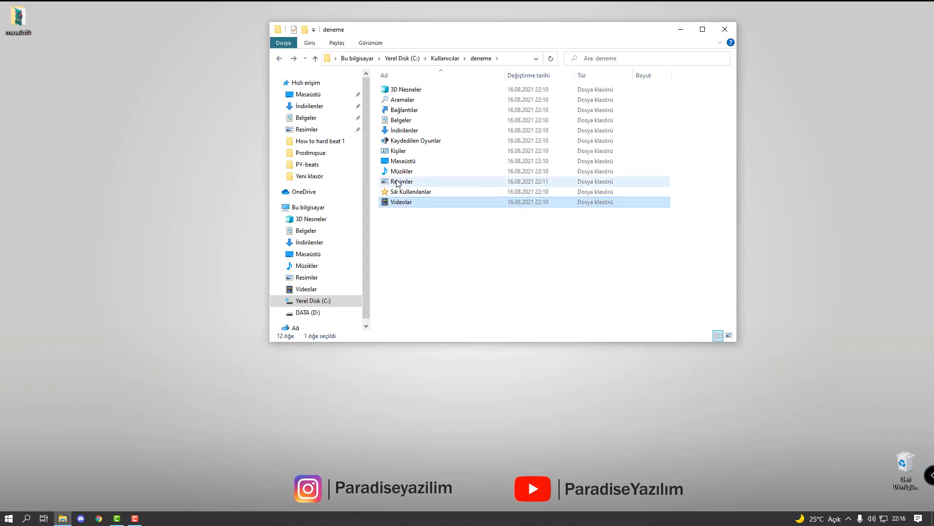
pyautogui.click(397, 181)
pyautogui.click(402, 161)
pyautogui.doubleClick(398, 120)
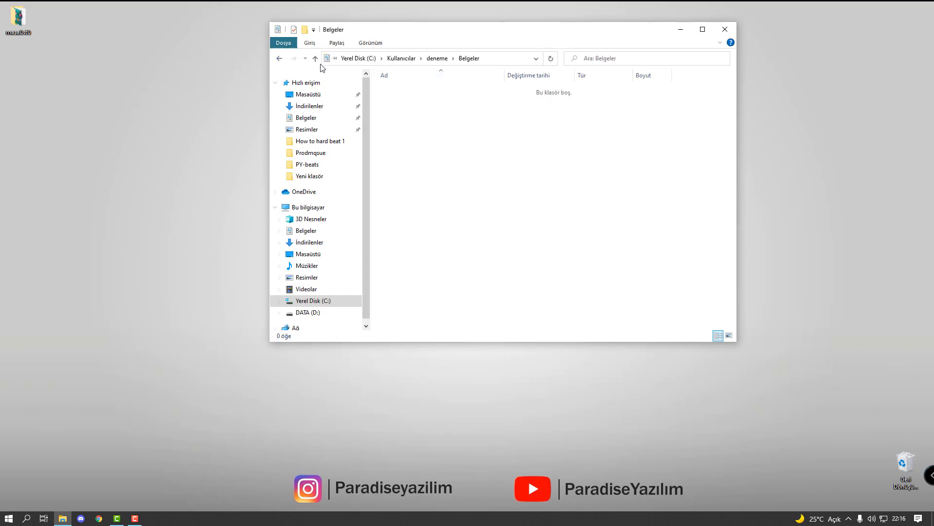
pyautogui.click(279, 59)
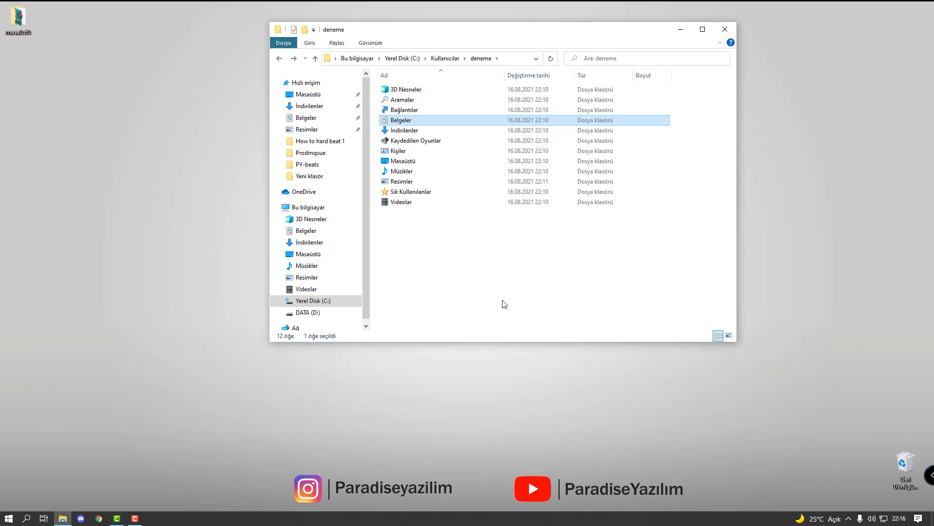
pyautogui.click(725, 29)
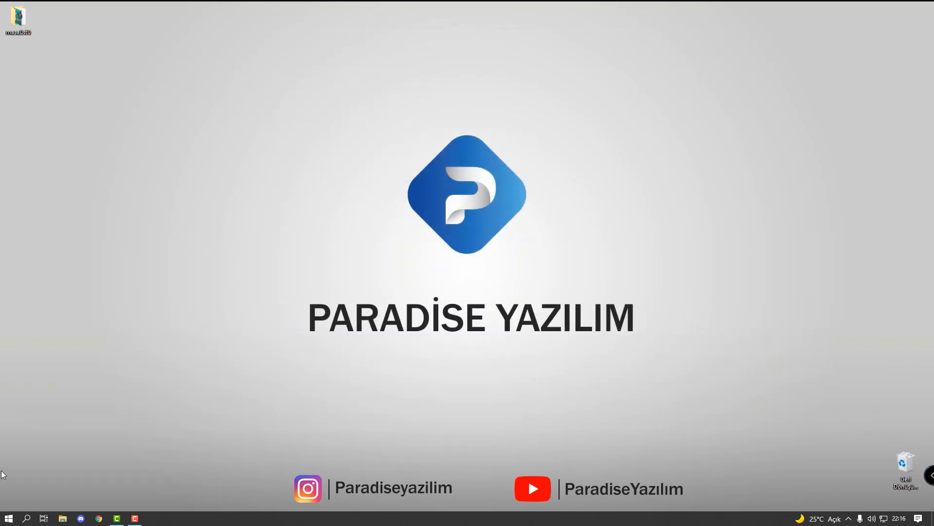
# Open the Aile ve diğer kullanıcılar account settings in Windows Settings and expand the deneme local account
pyautogui.click(8, 518)
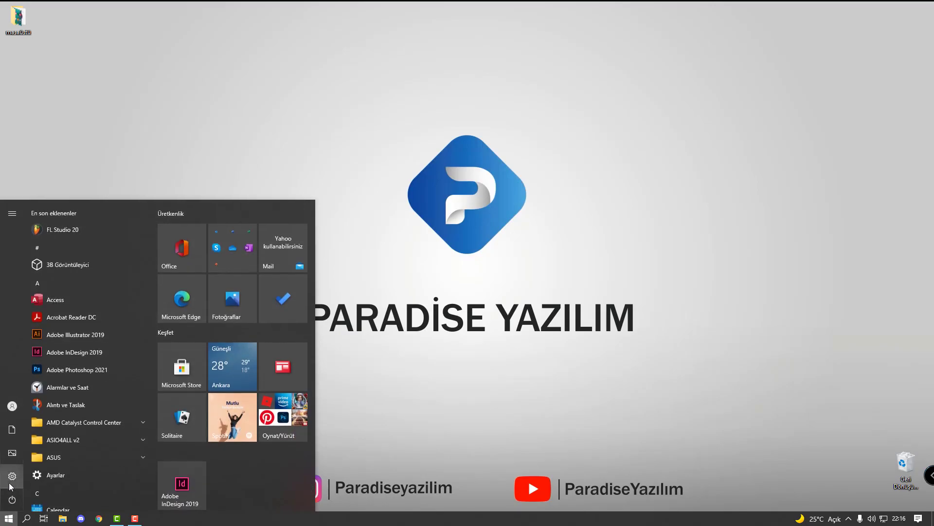
pyautogui.click(12, 477)
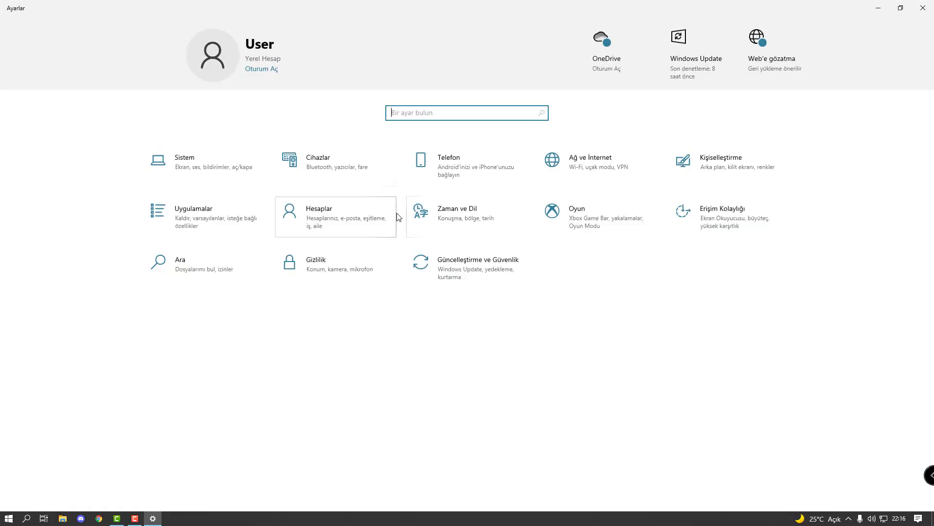
pyautogui.click(316, 218)
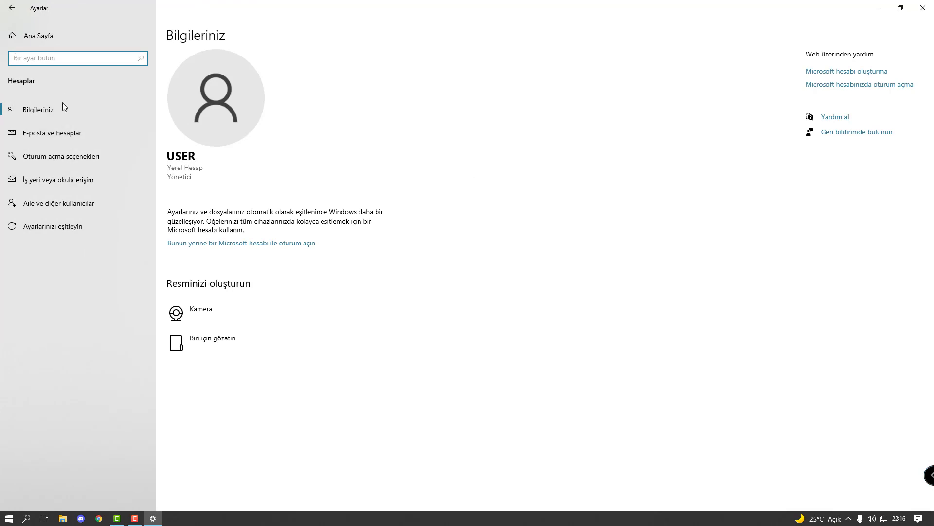
pyautogui.click(72, 210)
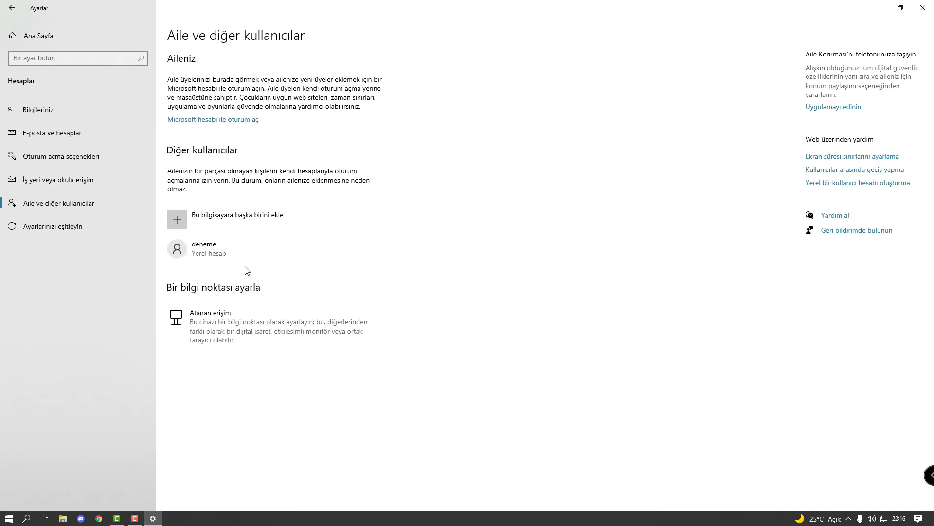
pyautogui.click(212, 254)
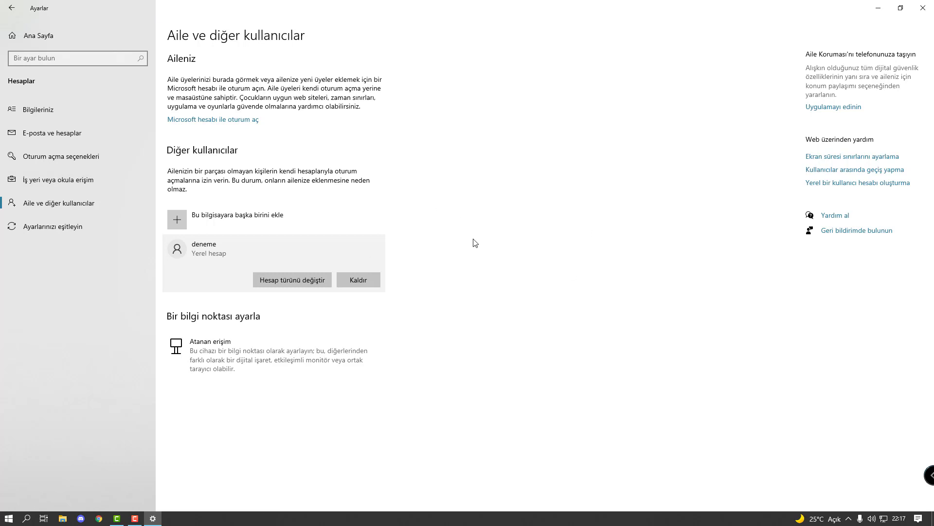
# View the dialog for adding another person and the account type choices for deneme, cancelling both
pyautogui.click(257, 215)
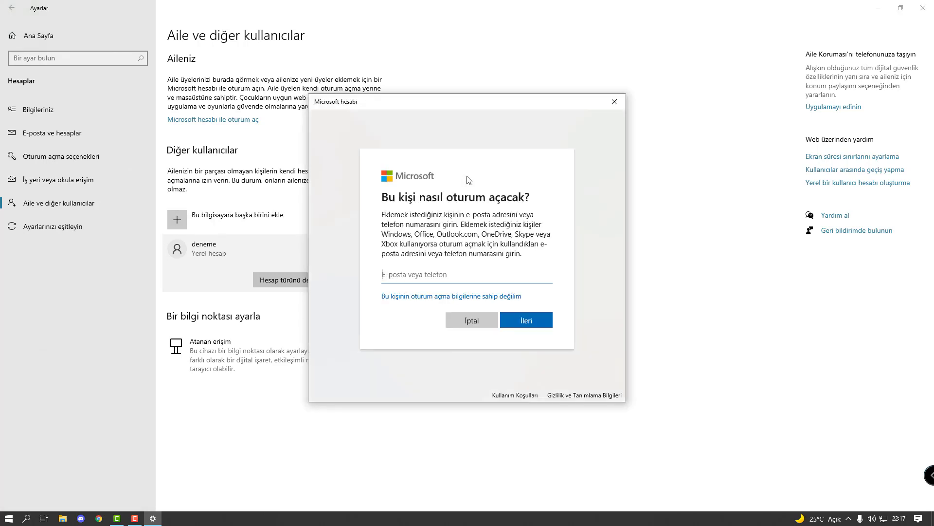
pyautogui.click(614, 102)
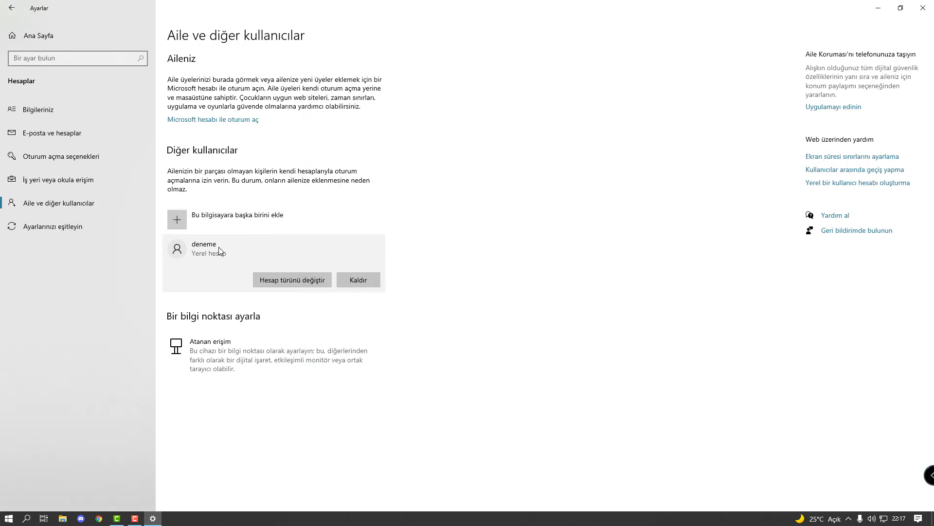
pyautogui.click(286, 281)
pyautogui.click(374, 274)
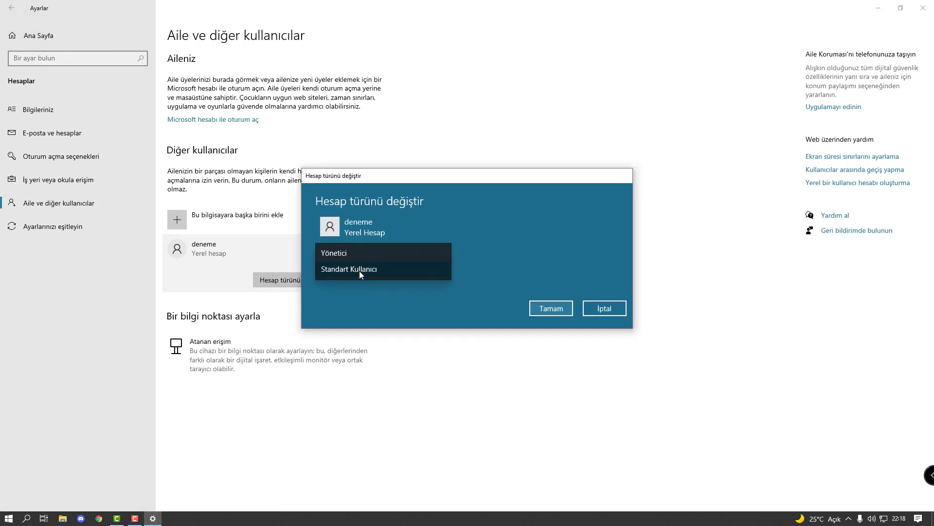
pyautogui.click(607, 304)
pyautogui.click(604, 304)
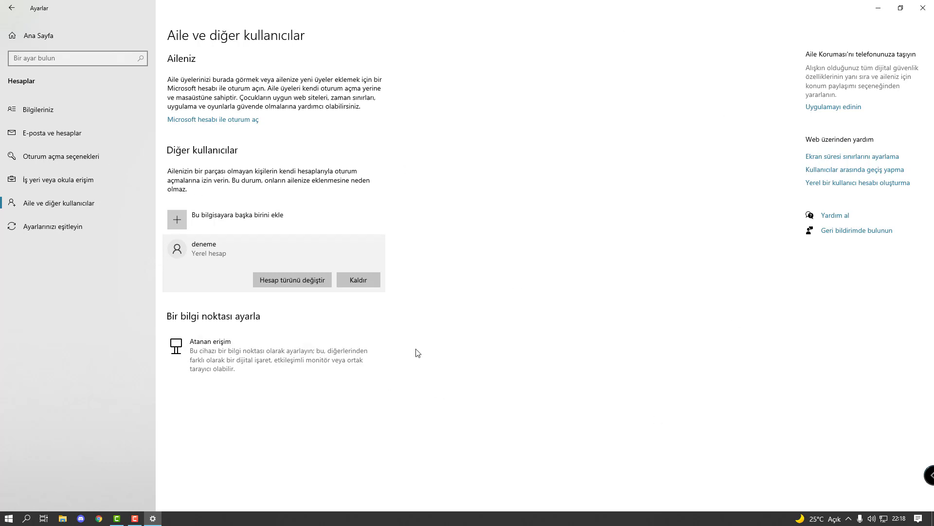
# Remove the deneme local account from the computer together with all its data
pyautogui.click(374, 281)
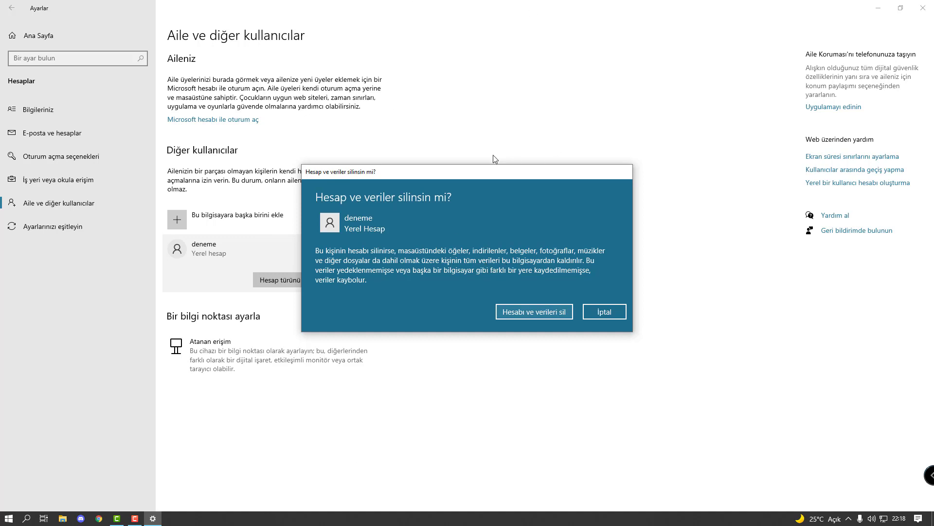
pyautogui.click(551, 316)
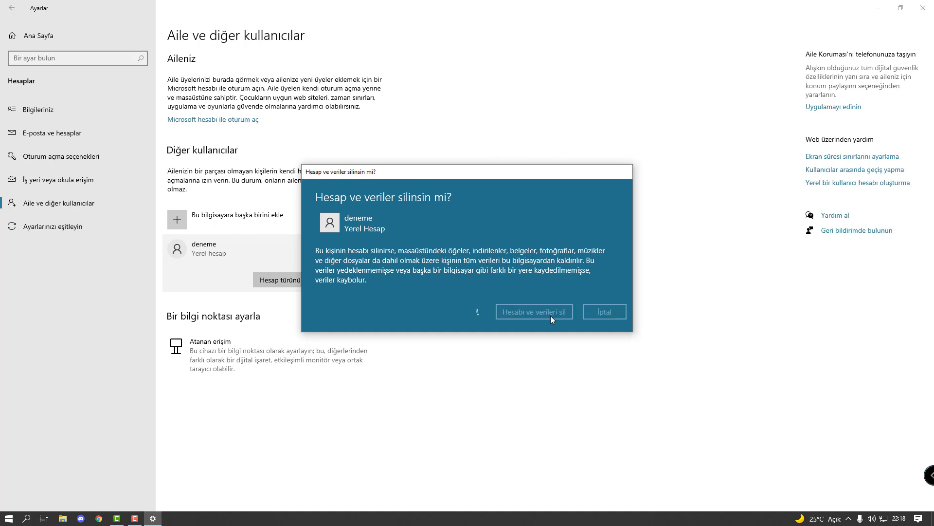